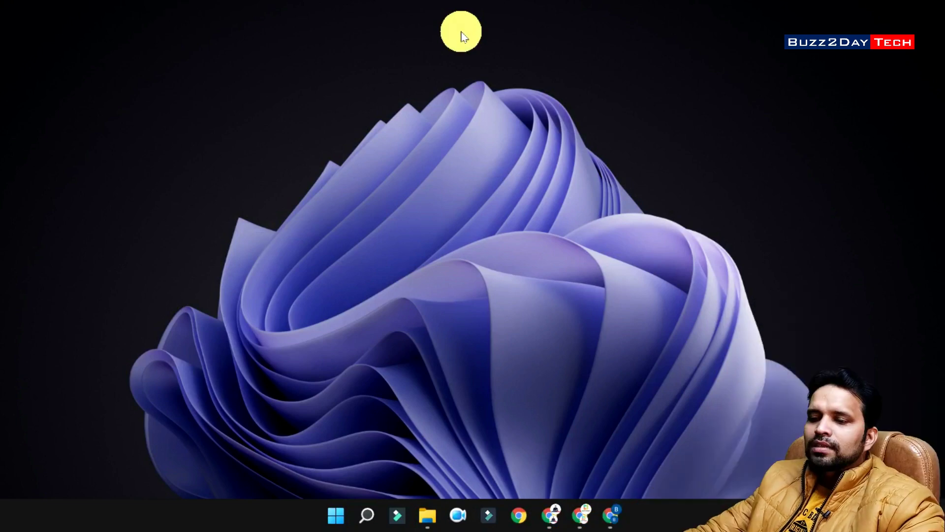
Step: In Chrome, search Google for "xtrabuttons" and open the eXtra Buttons website from the results
{"action": "left_click", "coordinate": [609, 515]}
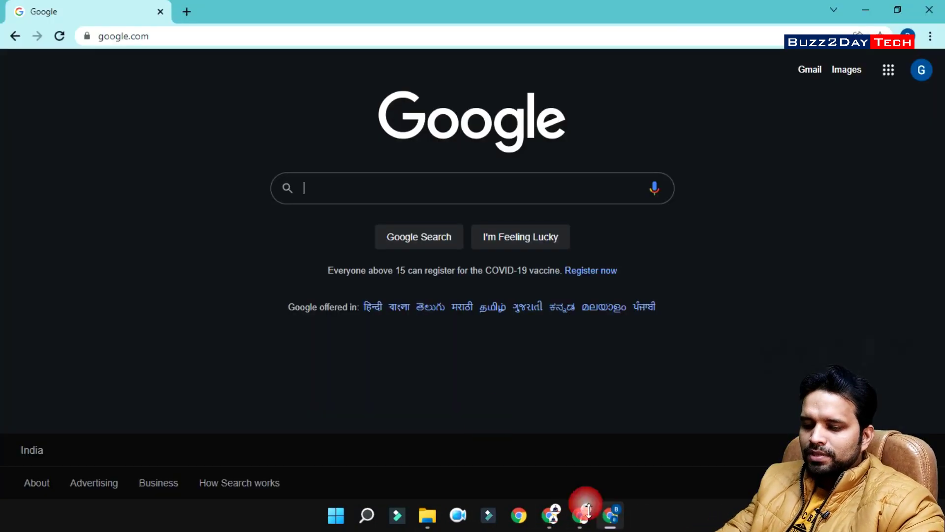
{"action": "type", "text": "xtrabutt"}
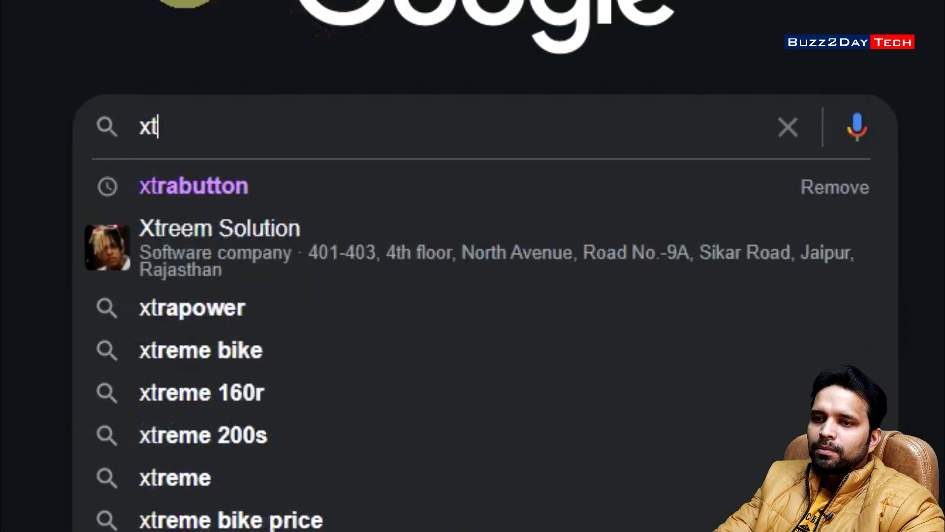
{"action": "type", "text": "ons"}
{"action": "key", "text": "Return"}
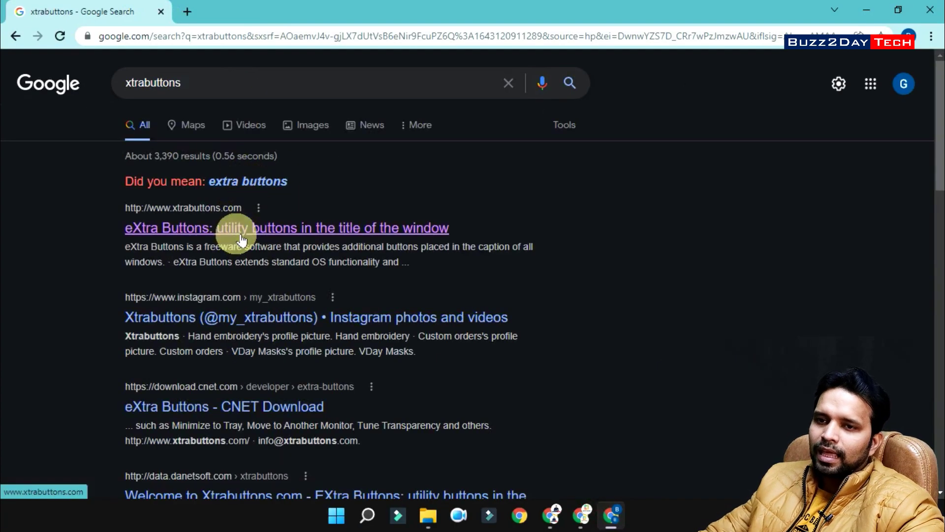
{"action": "left_click", "coordinate": [290, 229]}
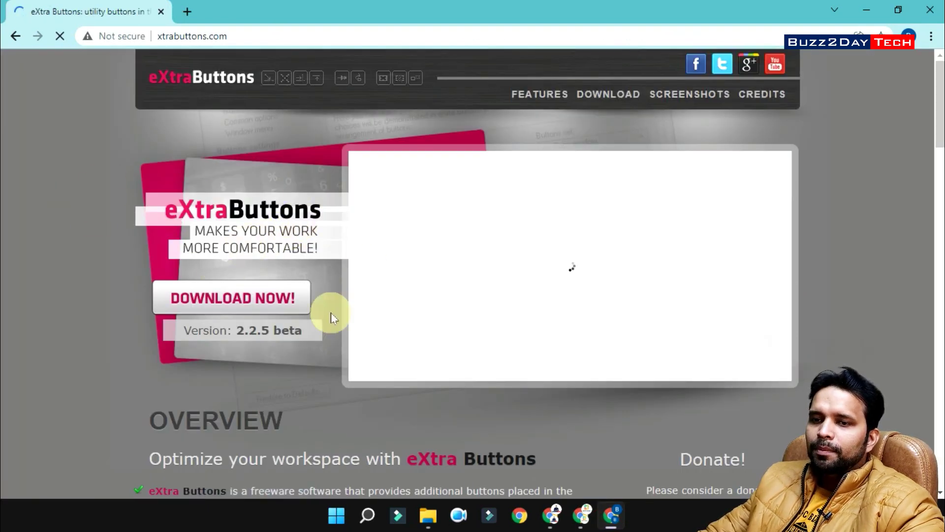
Step: Download eXtra Buttons 2.2.5 beta and install it, accepting the license agreement and keeping the option to run it enabled
{"action": "left_click", "coordinate": [270, 299]}
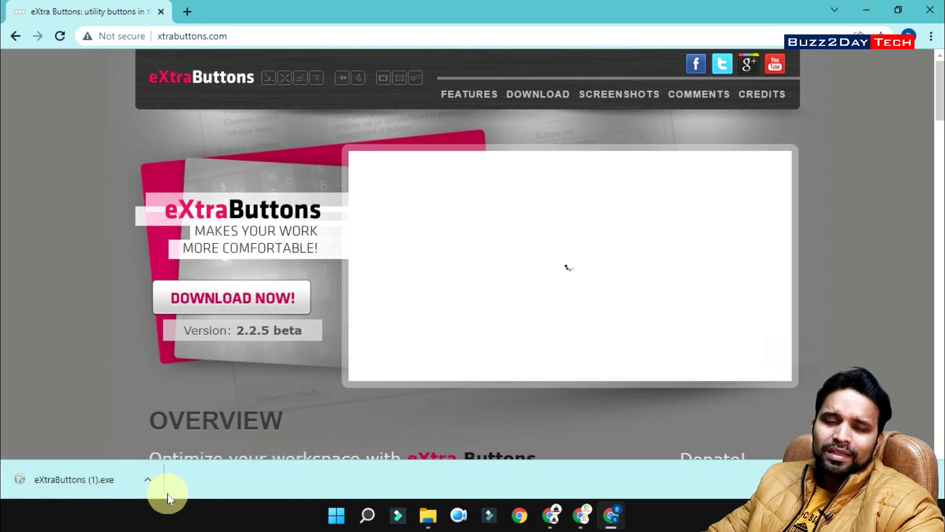
{"action": "left_click", "coordinate": [113, 482]}
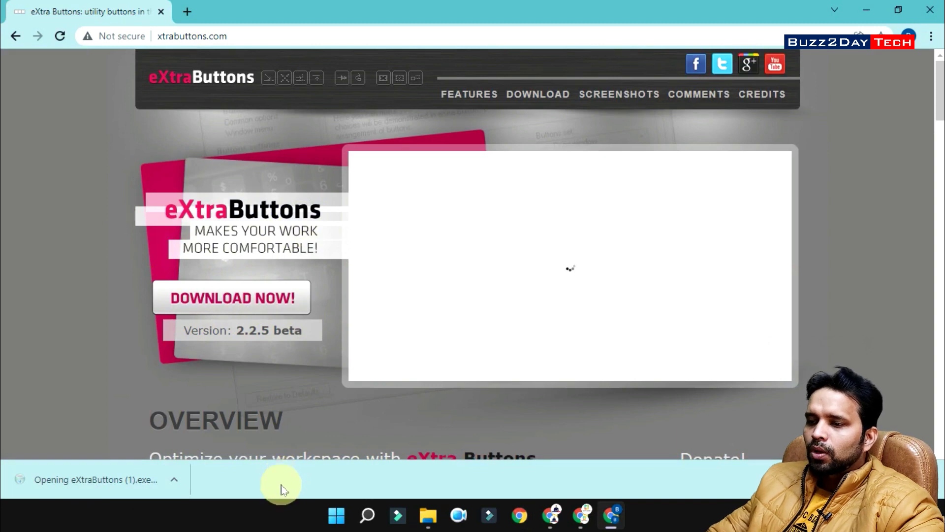
{"action": "left_click", "coordinate": [560, 371]}
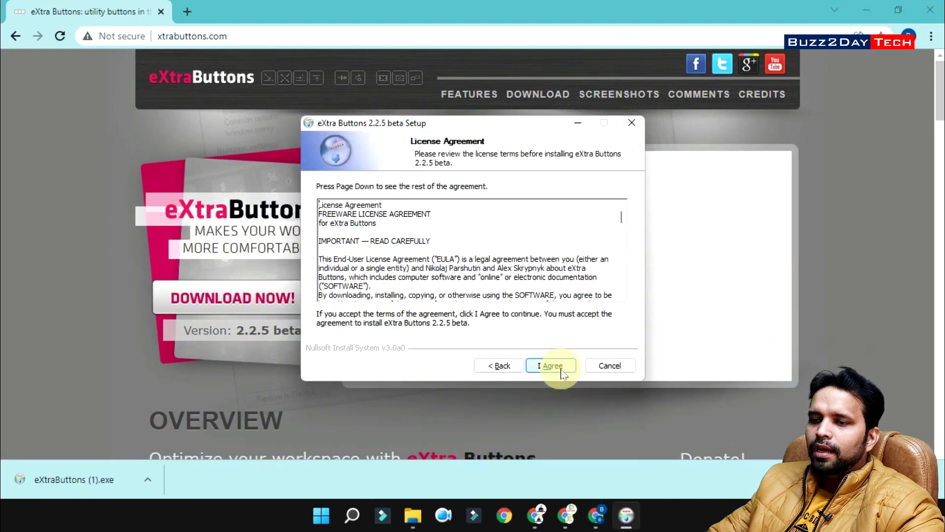
{"action": "left_click", "coordinate": [562, 370]}
{"action": "left_click", "coordinate": [554, 366]}
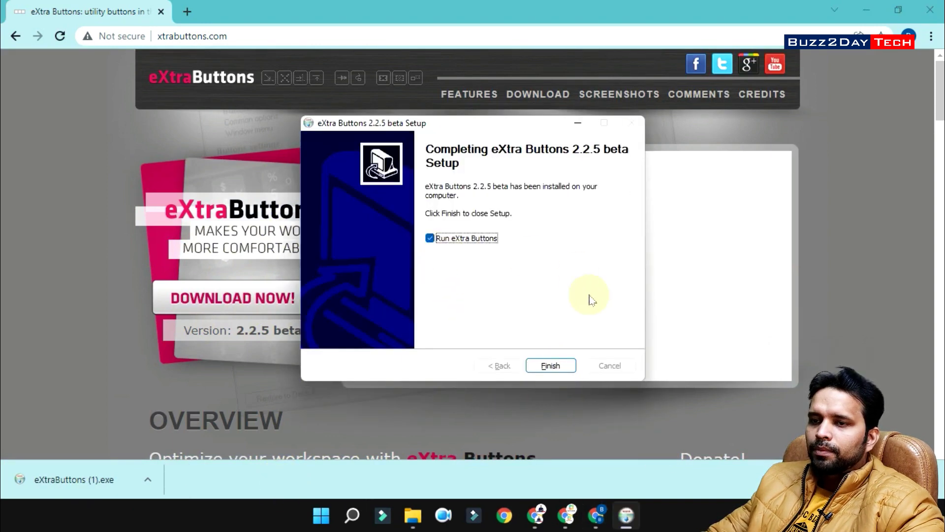
{"action": "left_click", "coordinate": [866, 9]}
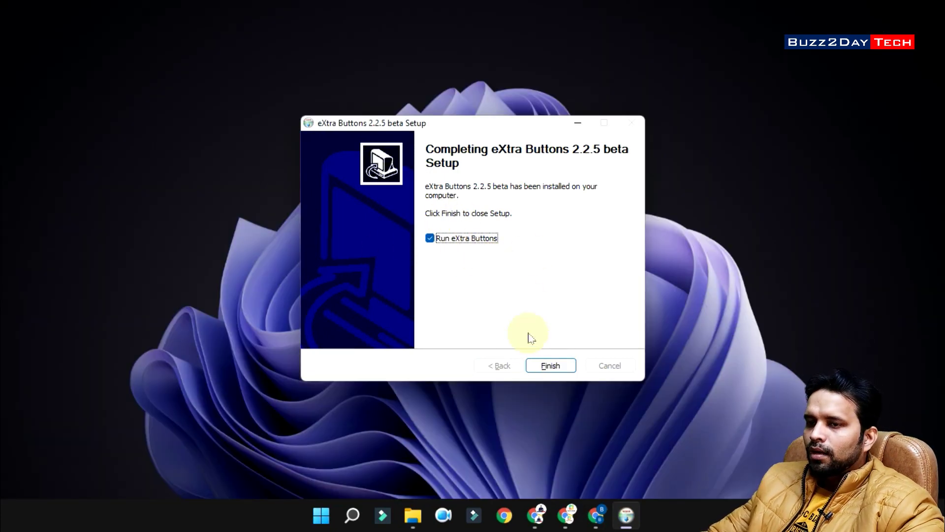
{"action": "left_click", "coordinate": [551, 365]}
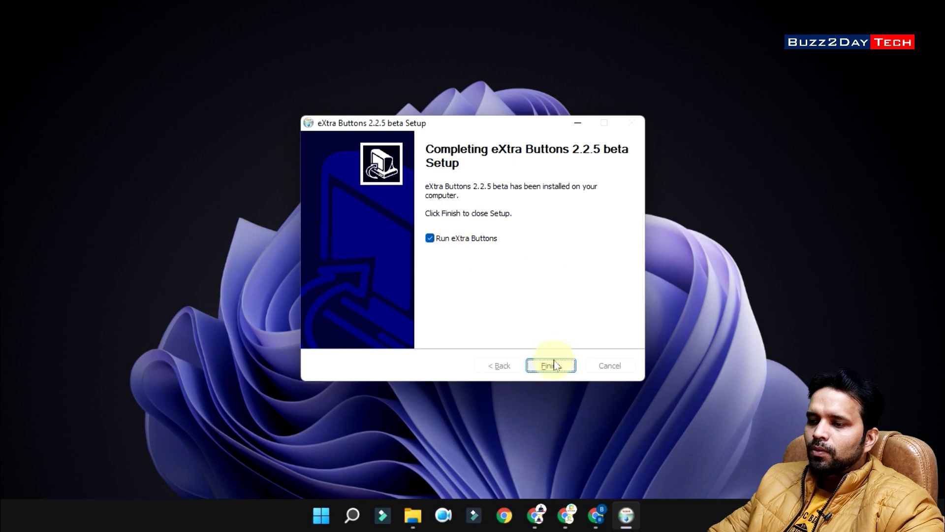
{"action": "left_click", "coordinate": [560, 368]}
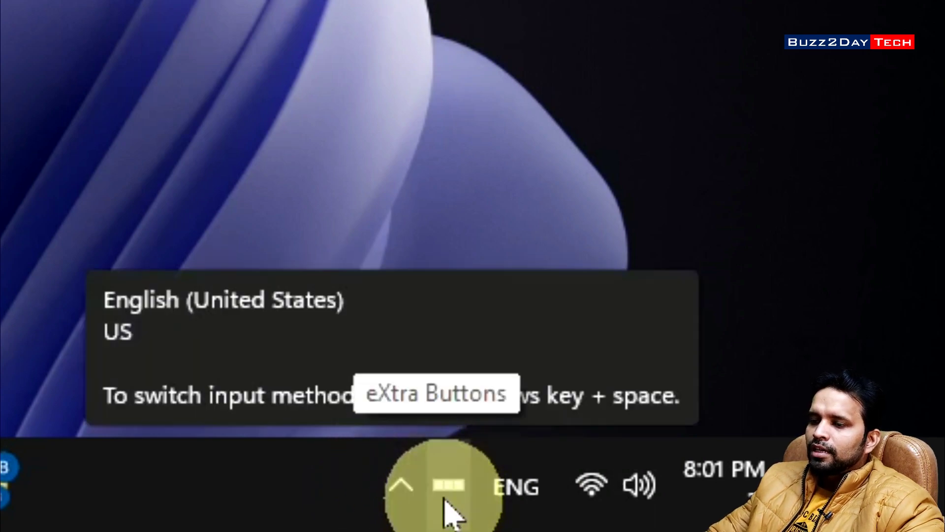
Step: Open the Options window of eXtra Buttons from its system tray icon and reposition the window on the desktop
{"action": "right_click", "coordinate": [447, 496]}
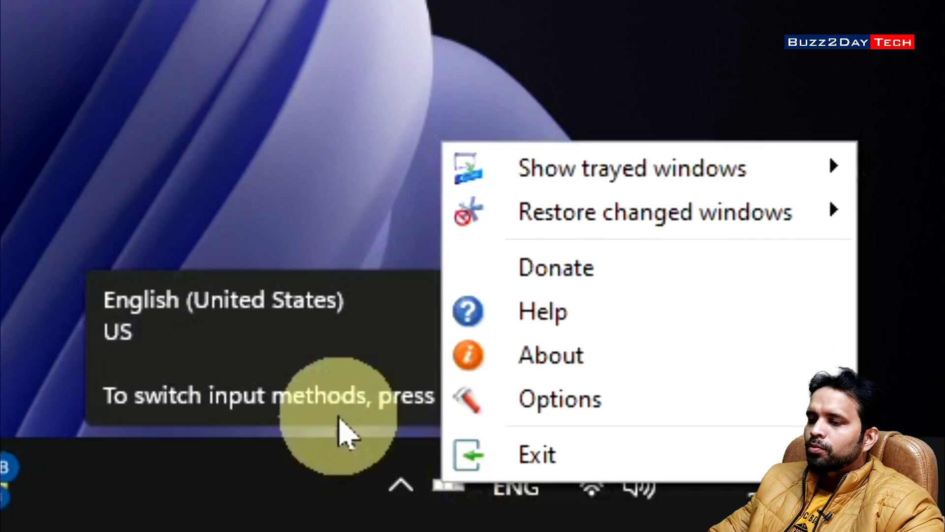
{"action": "mouse_move", "coordinate": [536, 186]}
{"action": "left_click", "coordinate": [562, 398]}
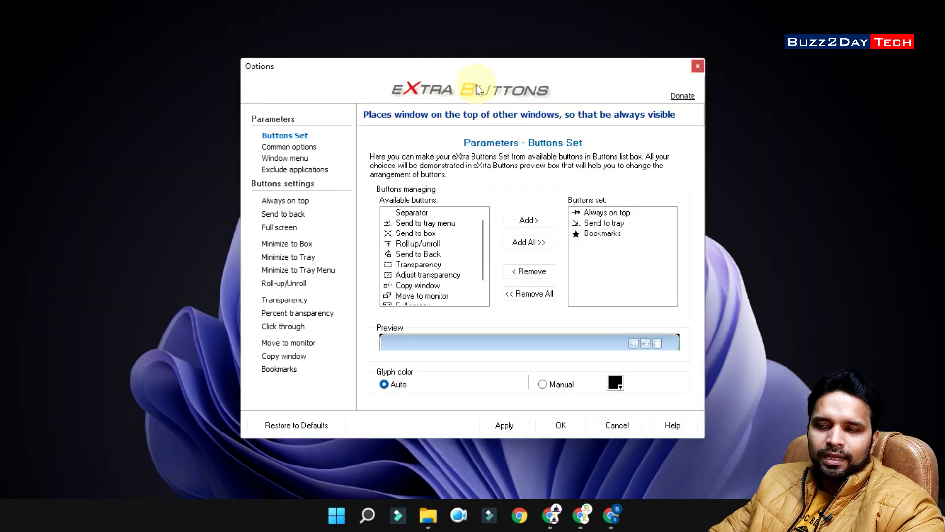
{"action": "left_click_drag", "start_coordinate": [476, 89], "coordinate": [433, 74]}
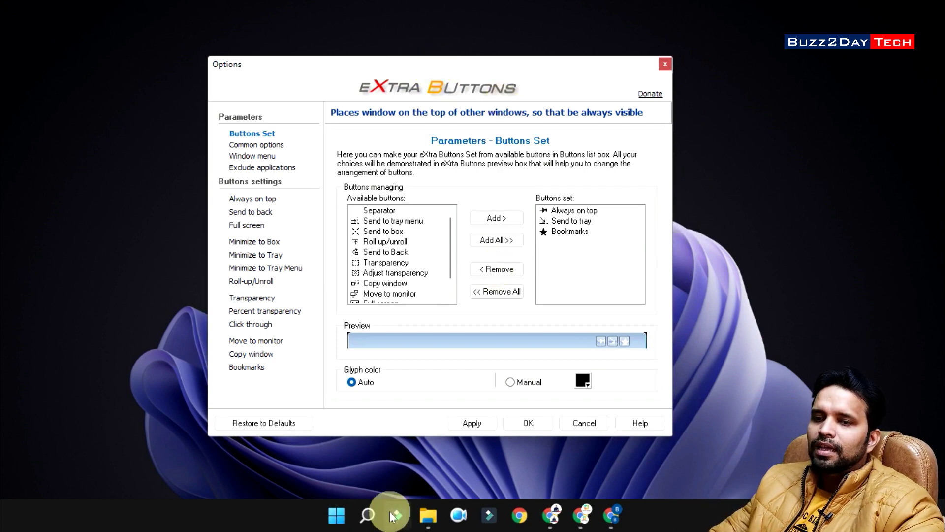
Step: Open File Explorer at This PC, bring the eXtra Buttons Options window in front and move it clear of the title bar buttons
{"action": "left_click", "coordinate": [427, 515]}
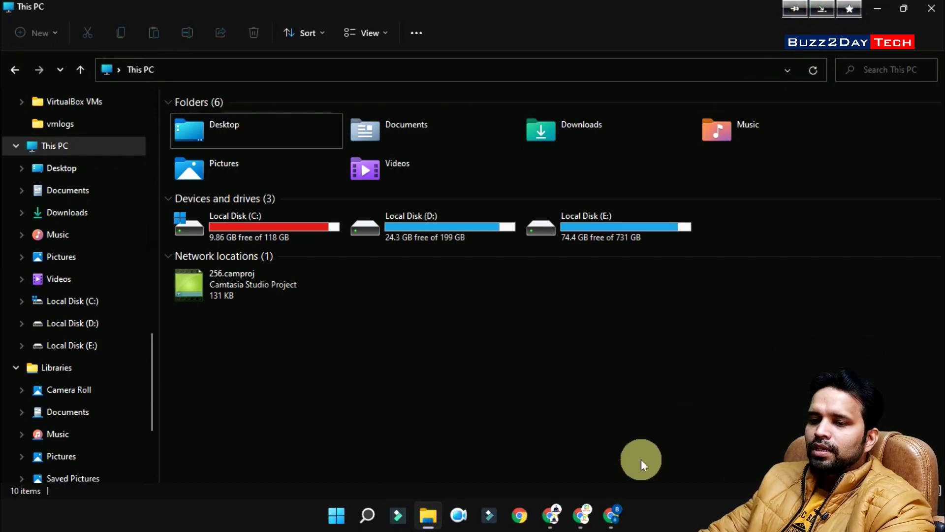
{"action": "left_click", "coordinate": [760, 350]}
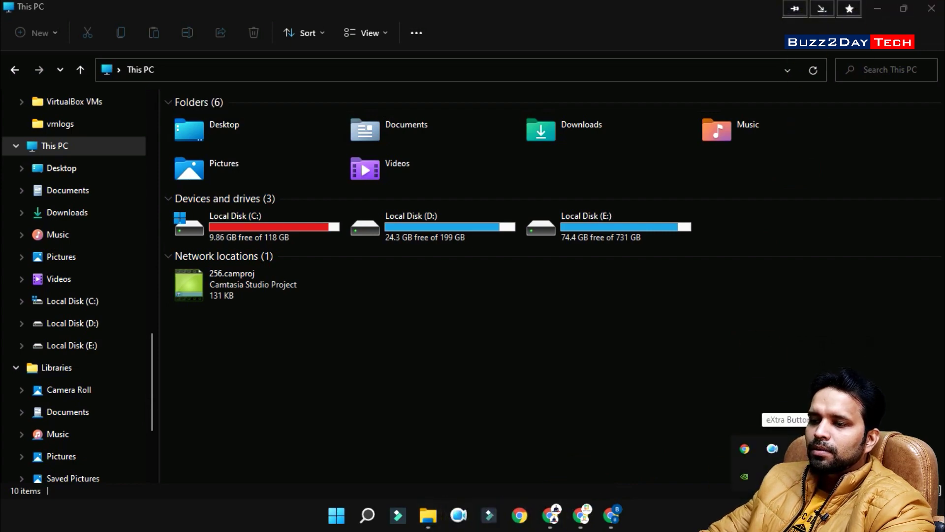
{"action": "double_click", "coordinate": [800, 449]}
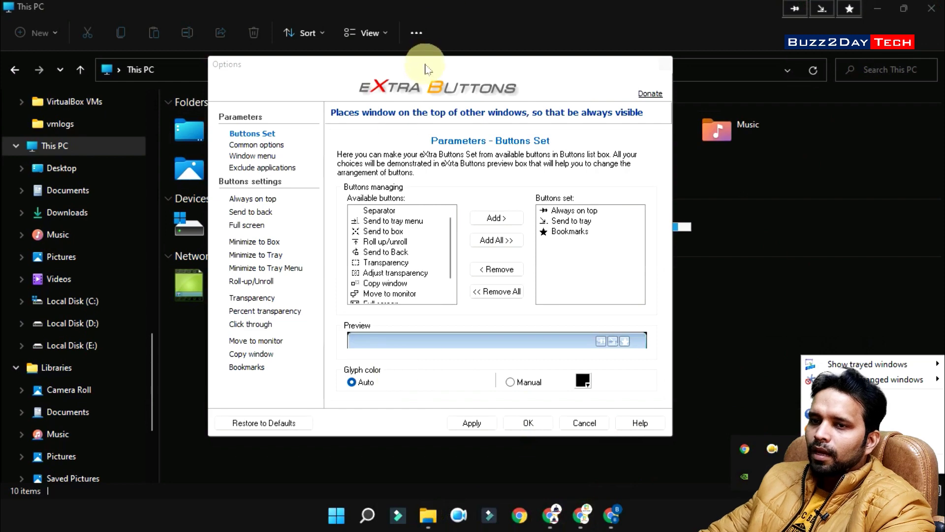
{"action": "left_click_drag", "start_coordinate": [436, 63], "coordinate": [250, 20]}
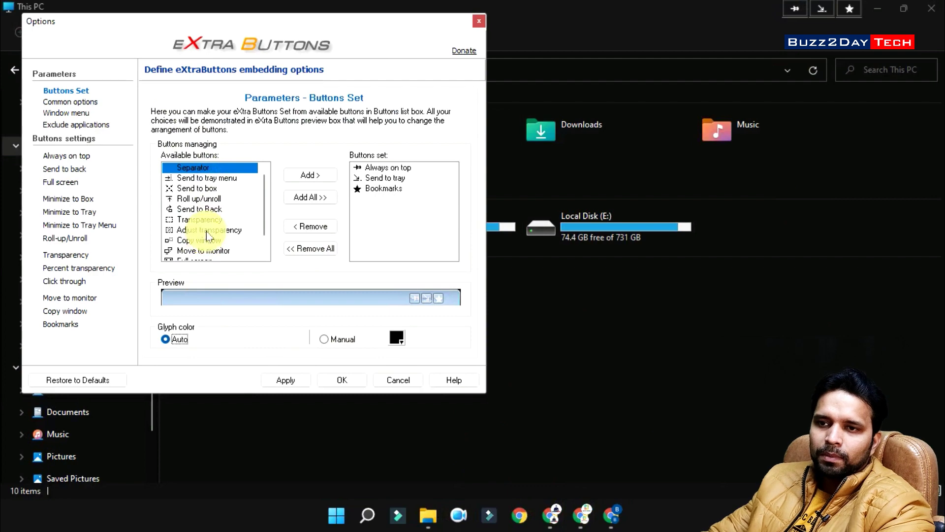
Step: Add Send to tray menu, Send to box, Roll up/unroll and Send to Back to the buttons set
{"action": "left_click", "coordinate": [218, 199]}
{"action": "left_click", "coordinate": [227, 177]}
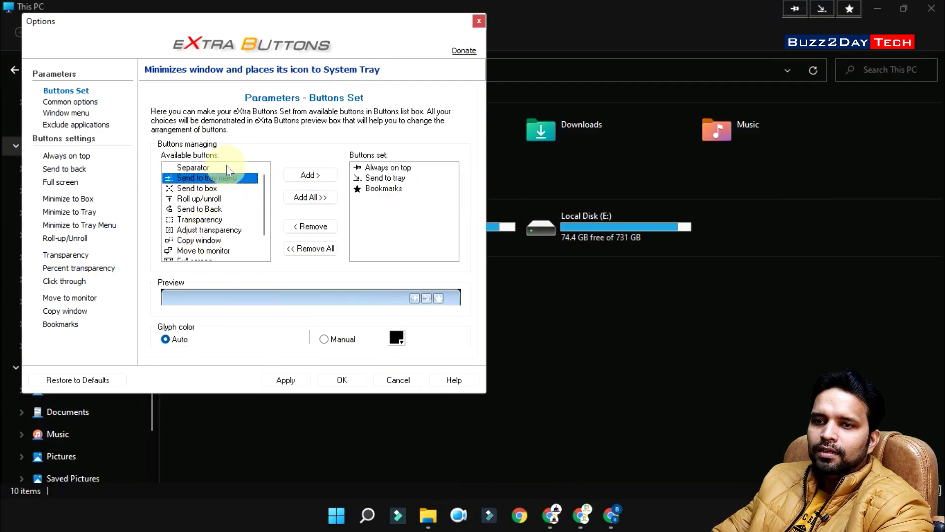
{"action": "left_click", "coordinate": [312, 175]}
{"action": "left_click", "coordinate": [207, 178]}
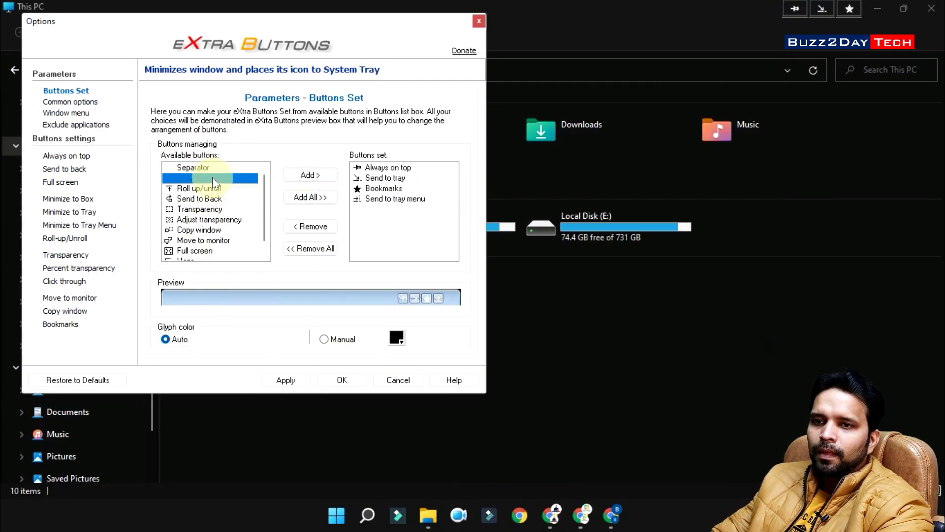
{"action": "left_click", "coordinate": [310, 175]}
{"action": "left_click", "coordinate": [310, 176]}
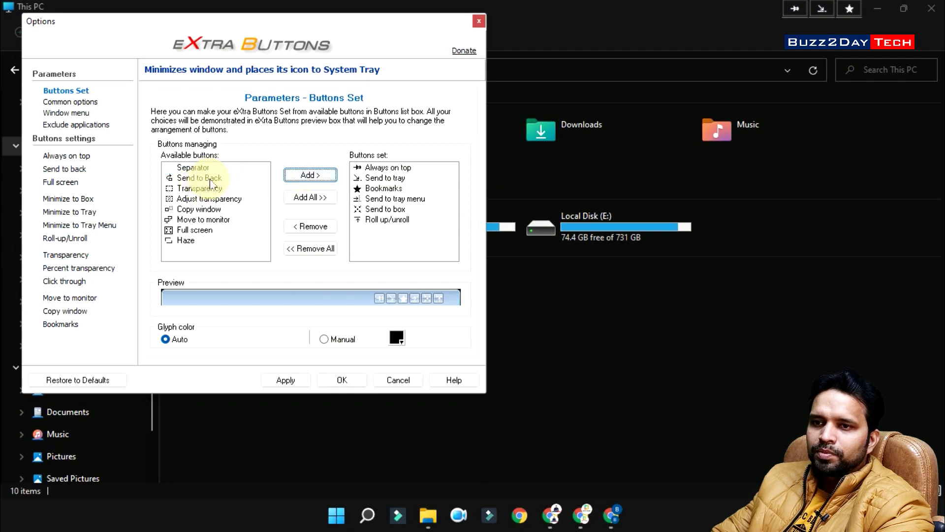
{"action": "left_click", "coordinate": [210, 180]}
{"action": "left_click", "coordinate": [294, 176]}
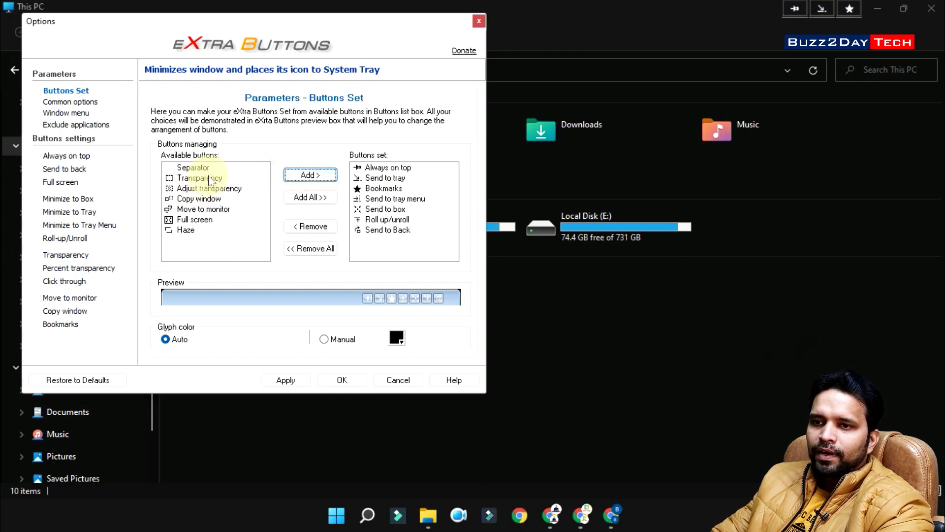
Step: Add all remaining available buttons to the buttons set, apply the change and move the Options window off the Explorer title bar
{"action": "left_click", "coordinate": [299, 202]}
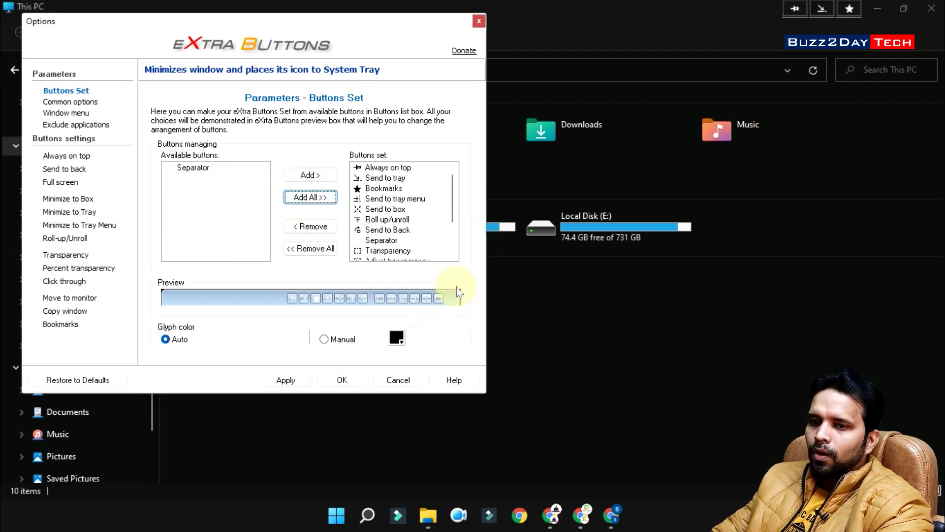
{"action": "left_click", "coordinate": [286, 379]}
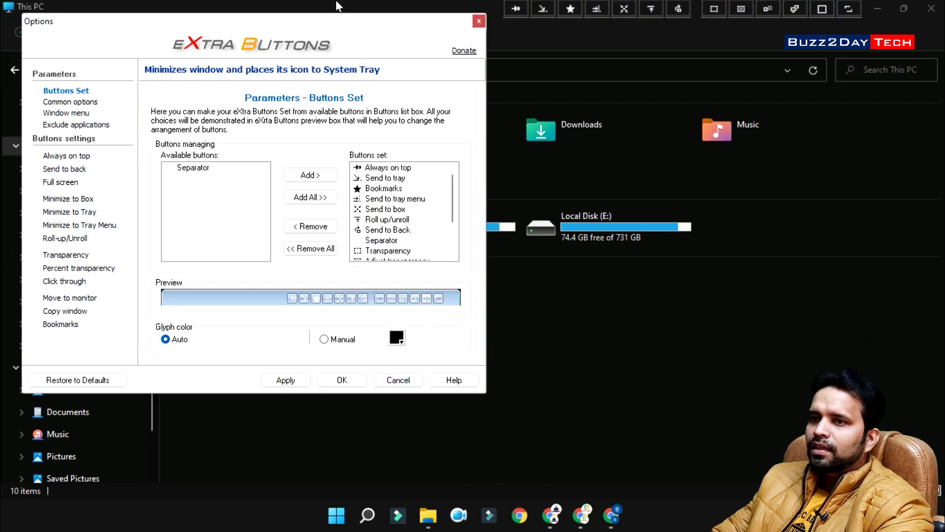
{"action": "left_click_drag", "start_coordinate": [320, 32], "coordinate": [359, 39]}
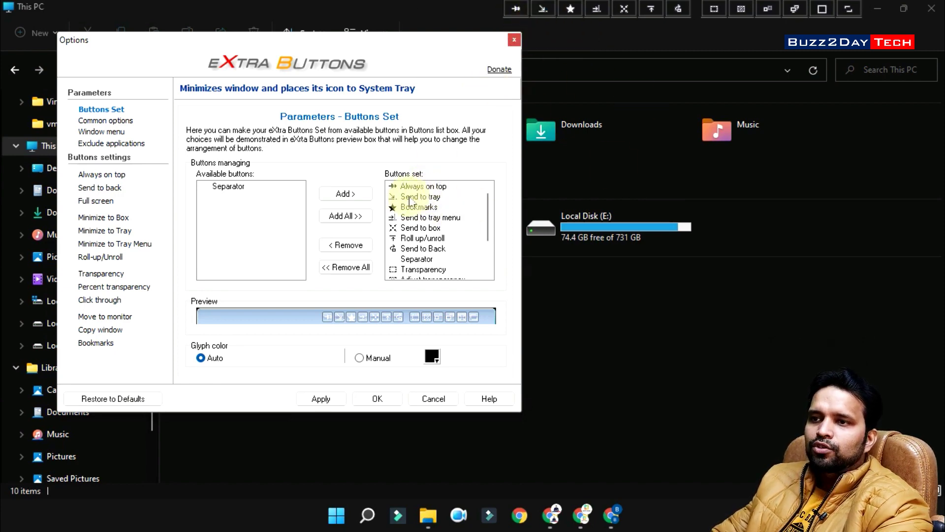
{"action": "left_click_drag", "start_coordinate": [406, 51], "coordinate": [379, 133]}
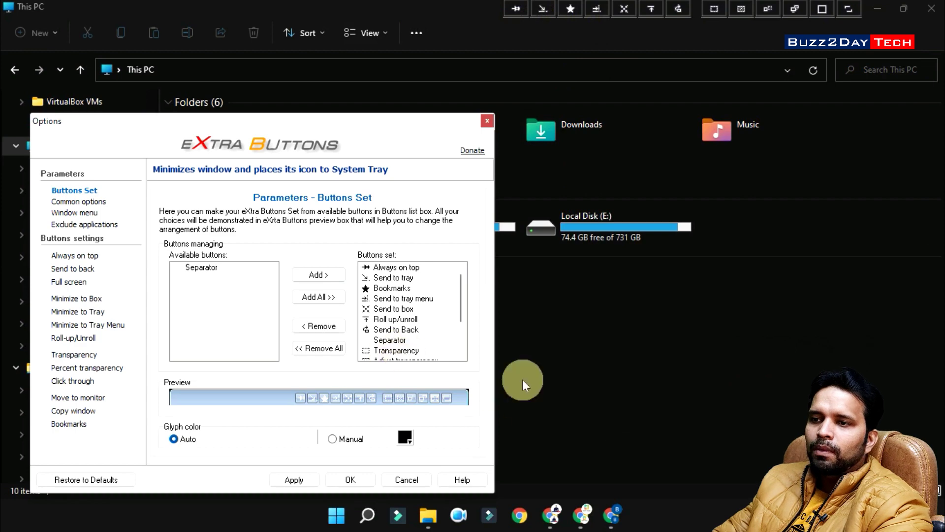
Step: Open Local Disk (E:) in File Explorer and go back to This PC
{"action": "left_click", "coordinate": [622, 237]}
{"action": "double_click", "coordinate": [621, 237]}
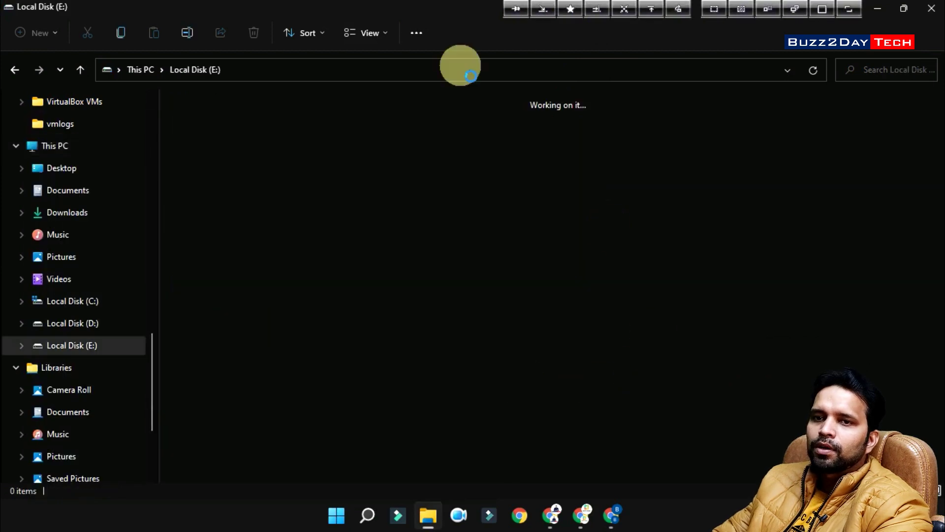
{"action": "left_click", "coordinate": [13, 72]}
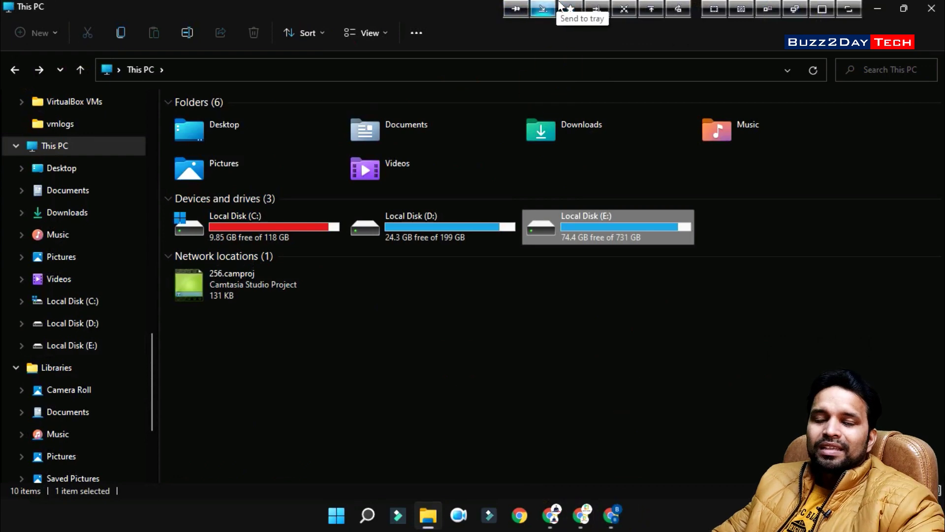
{"action": "left_click", "coordinate": [565, 18]}
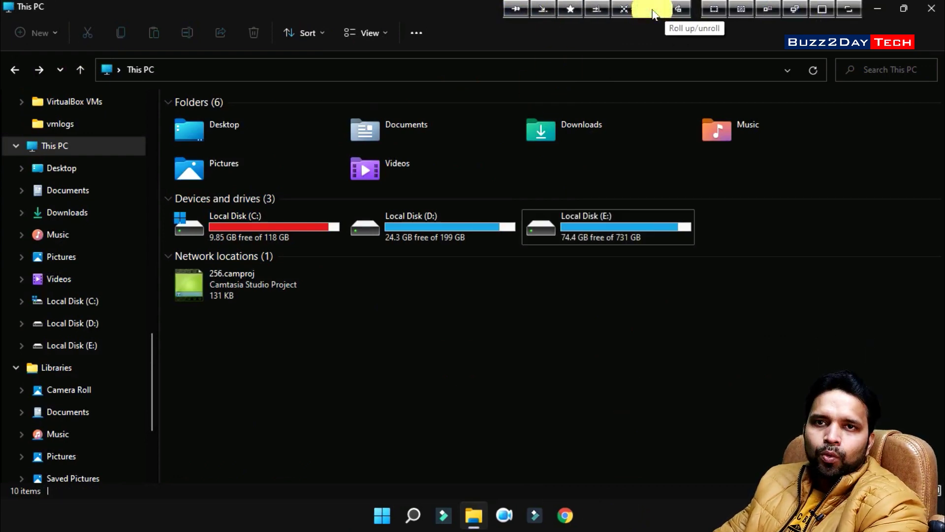
Step: Roll up and unroll the This PC window, and switch its transparency on and off again
{"action": "left_click", "coordinate": [654, 10]}
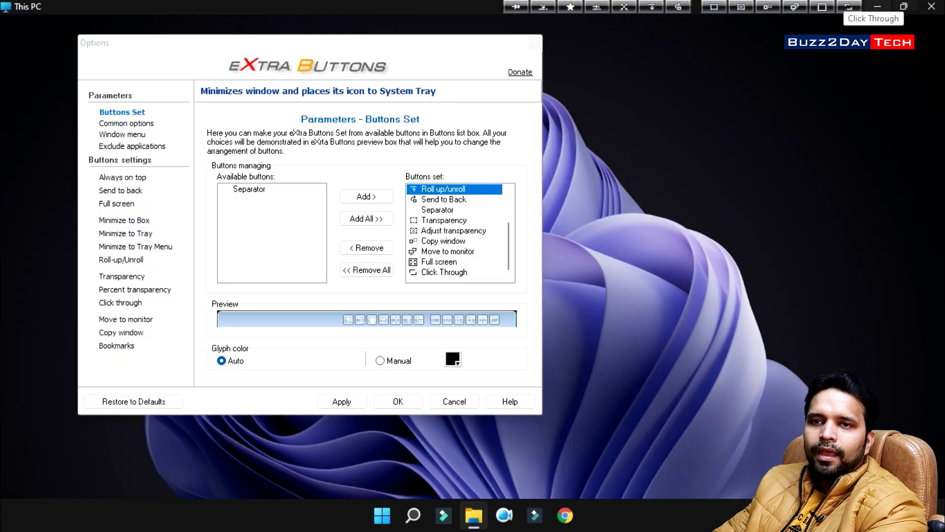
{"action": "left_click", "coordinate": [651, 10]}
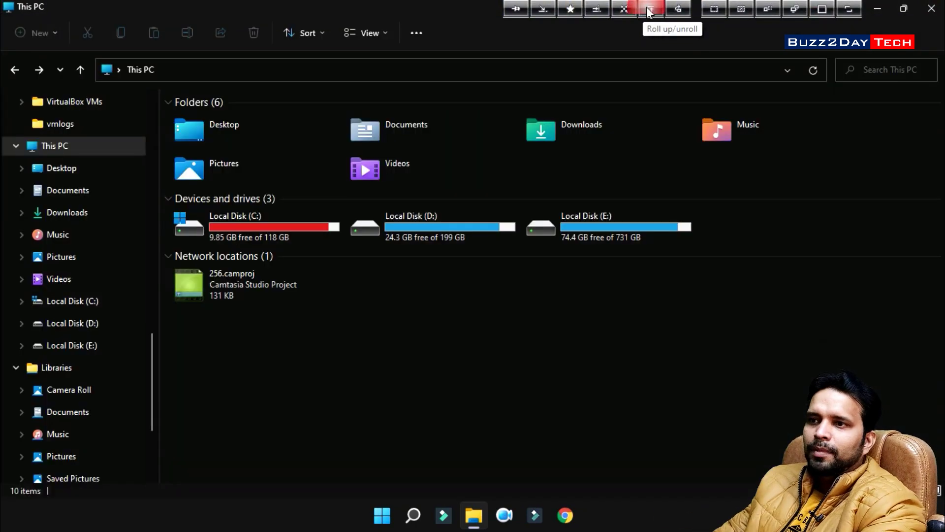
{"action": "left_click", "coordinate": [714, 13]}
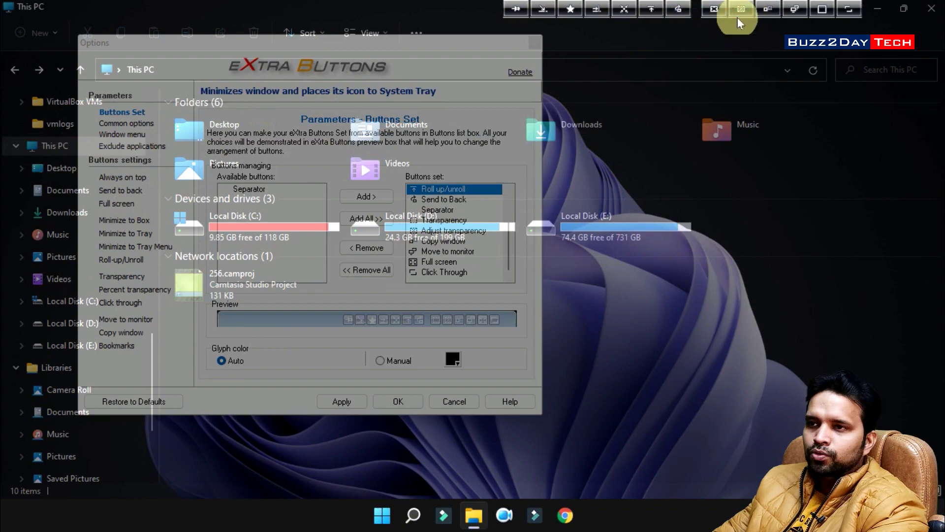
{"action": "left_click", "coordinate": [714, 11]}
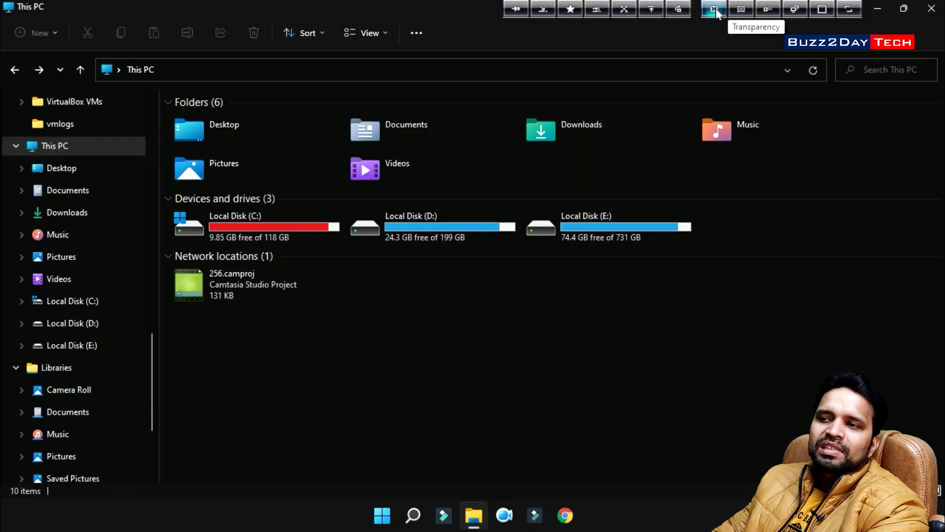
{"action": "left_click", "coordinate": [715, 11]}
{"action": "left_click", "coordinate": [712, 12]}
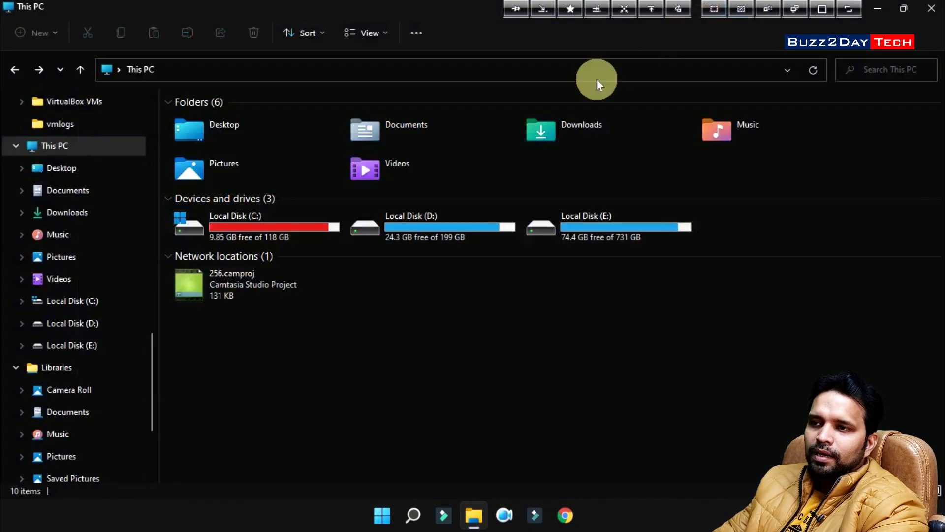
Step: Try the Adjust transparency, Copy window and Move to monitor functions on the This PC window
{"action": "left_click", "coordinate": [748, 14]}
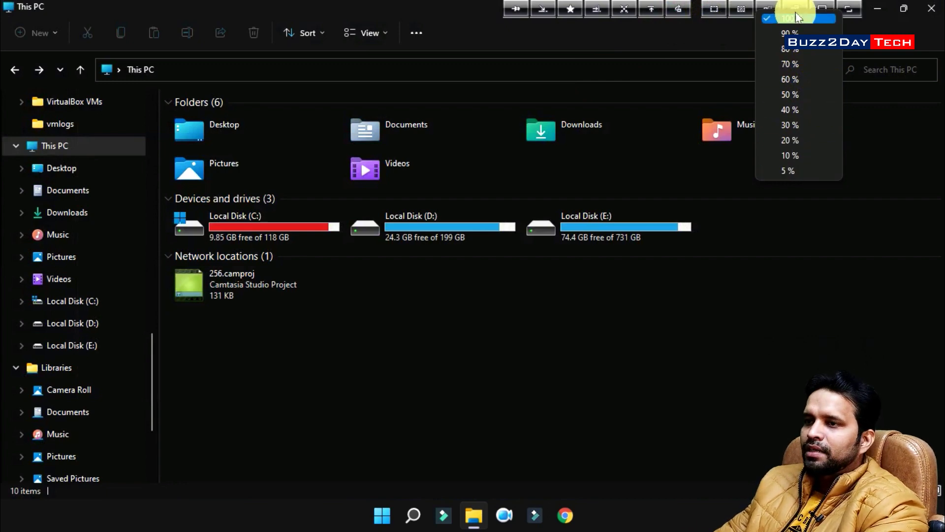
{"action": "left_click", "coordinate": [767, 10]}
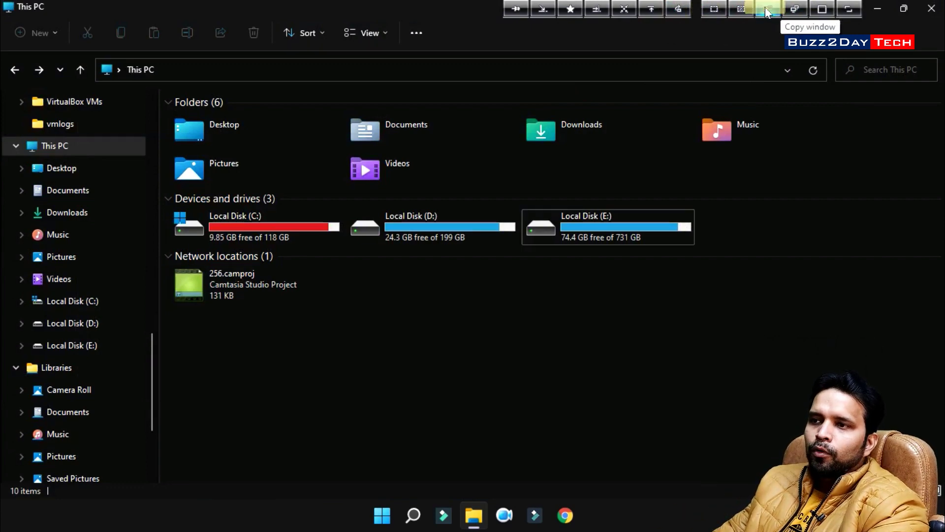
{"action": "left_click", "coordinate": [795, 12]}
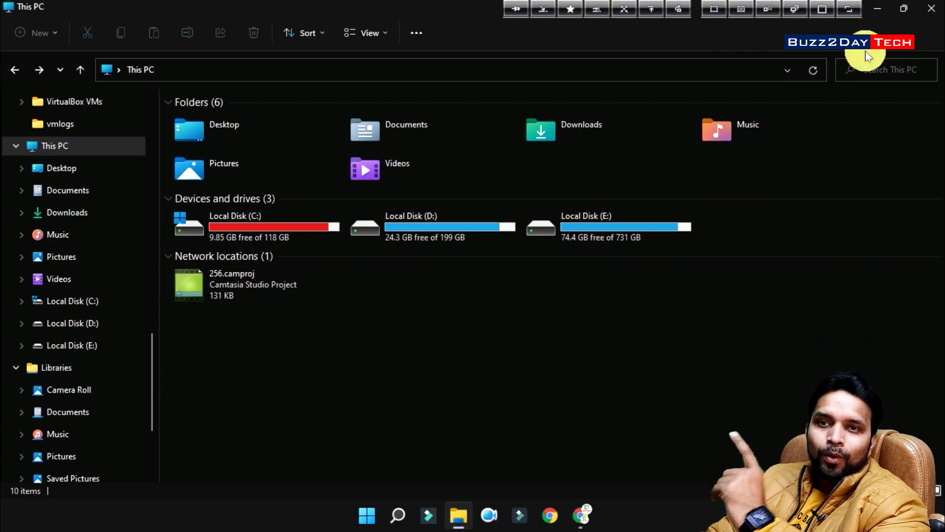
Step: Close the This PC window and the eXtra Buttons Options window
{"action": "left_click", "coordinate": [931, 10]}
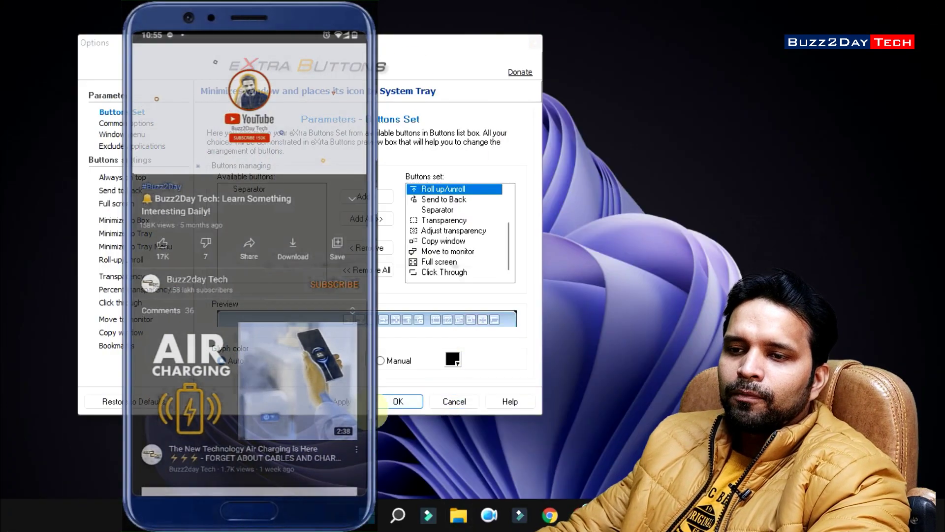
{"action": "left_click", "coordinate": [468, 401]}
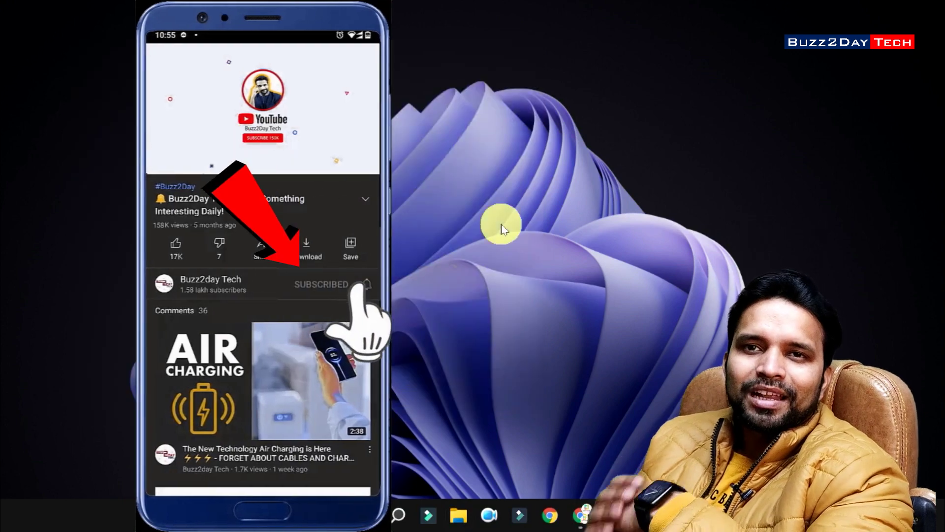